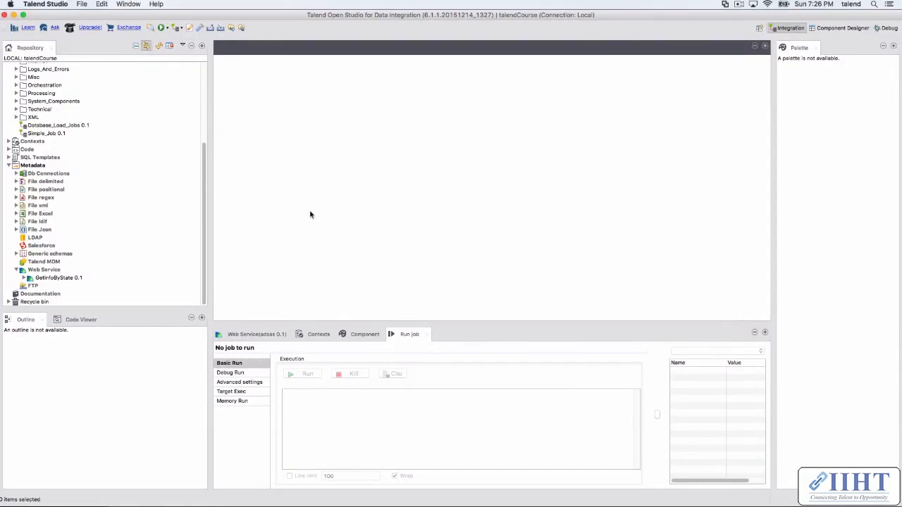
mouse_move(339, 505)
mouse_move(638, 505)
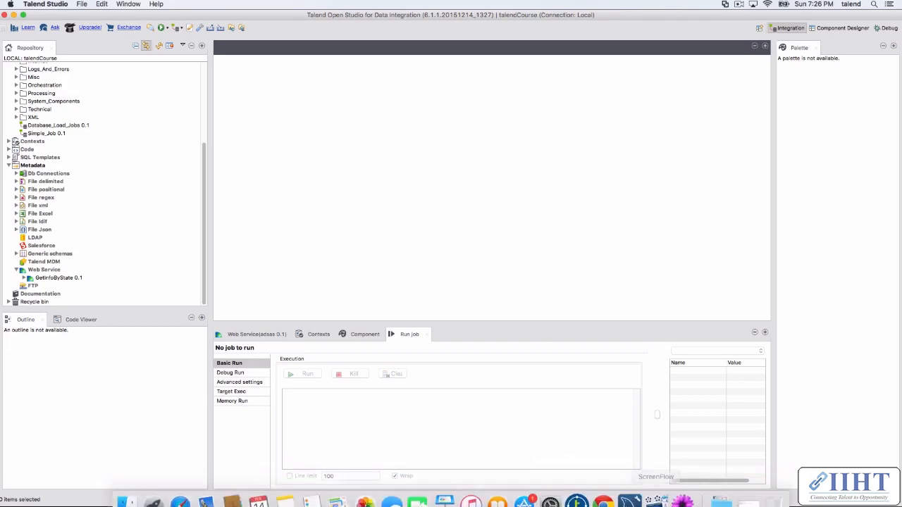
click(603, 492)
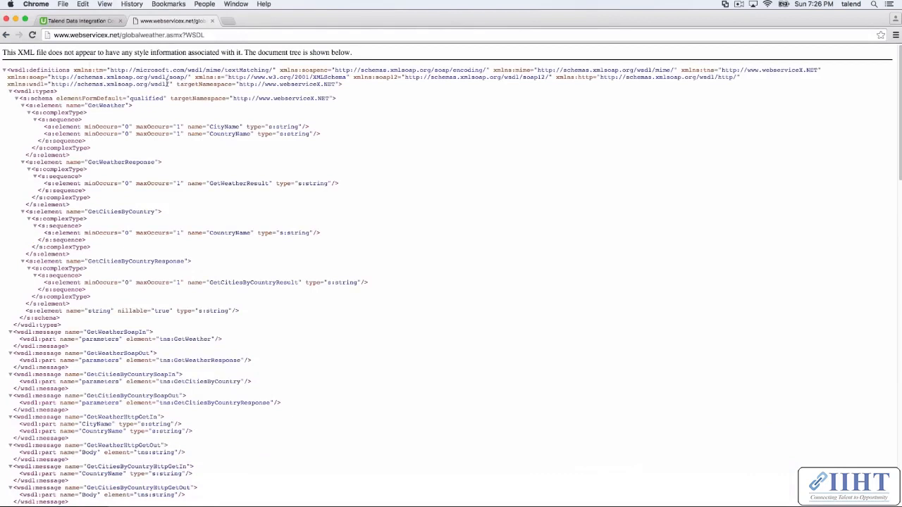
click(119, 35)
click(121, 36)
drag(121, 35, 164, 35)
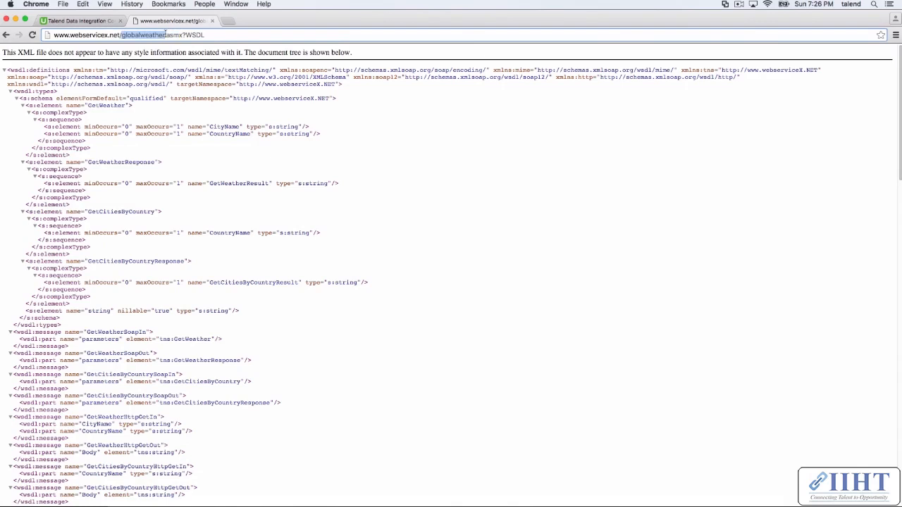
text(u)
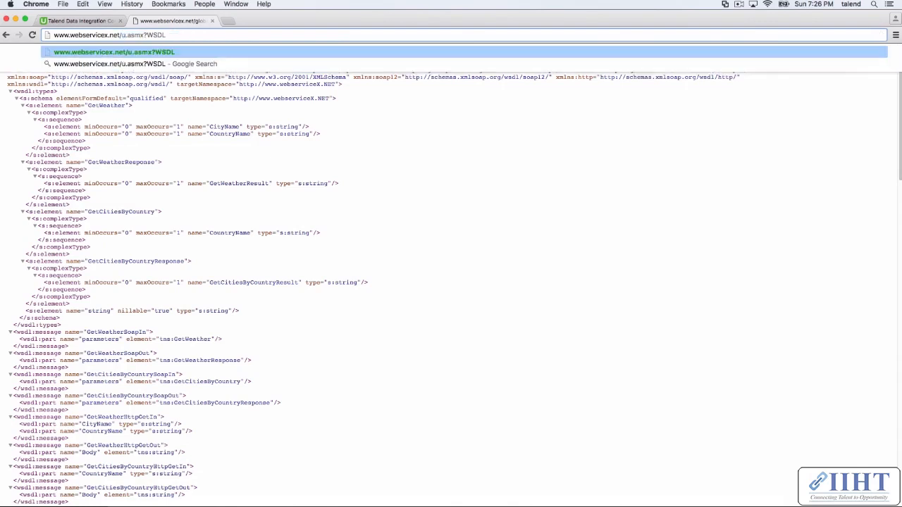
click(185, 33)
key(BackSpace)
key(BackSpace)
key(BackSpace)
key(BackSpace)
key(BackSpace)
key(BackSpace)
key(BackSpace)
key(BackSpace)
key(BackSpace)
key(BackSpace)
key(BackSpace)
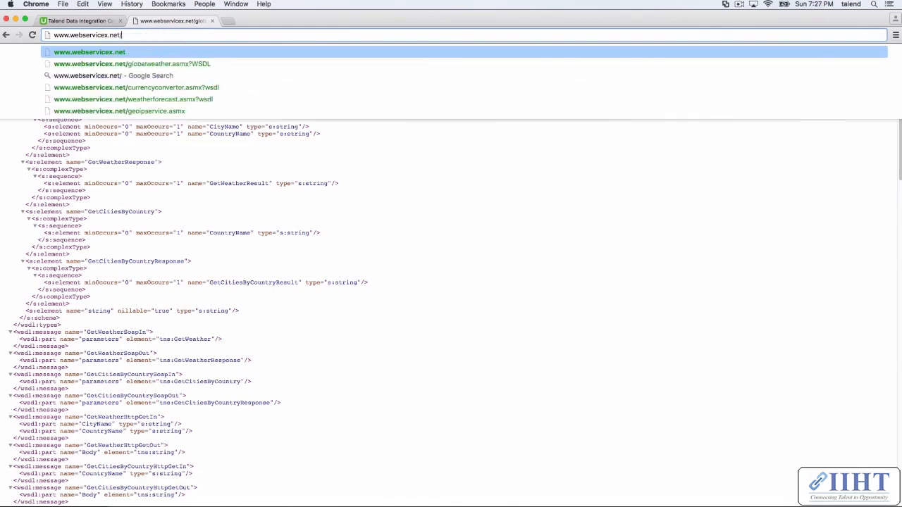
key(Return)
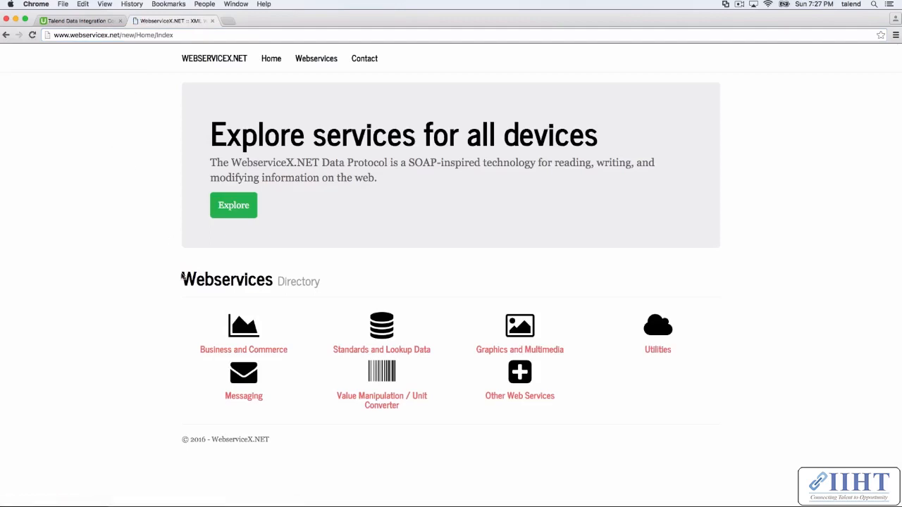
Step: Open the USA Zip code Information service from the Standards and Lookup Data category
click(380, 349)
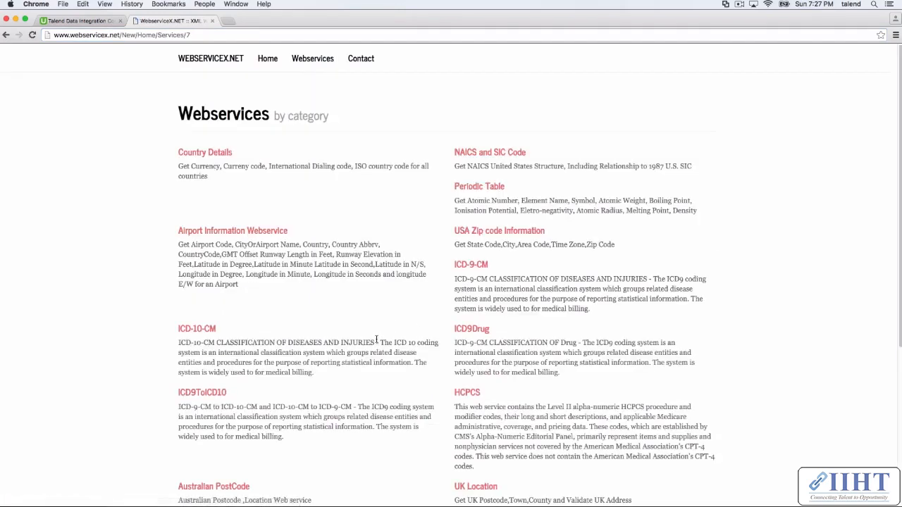
click(488, 232)
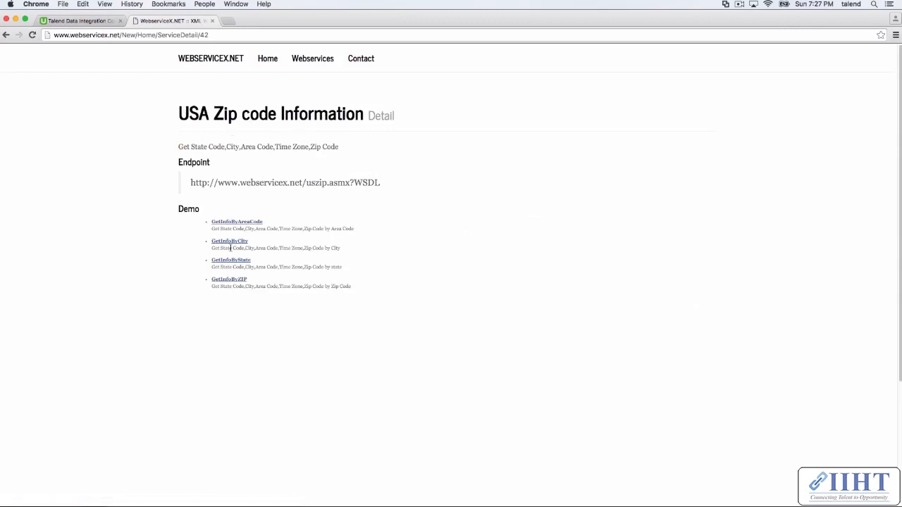
Step: Invoke the GetInfoByState test operation with the USState parameter set to mi
click(231, 261)
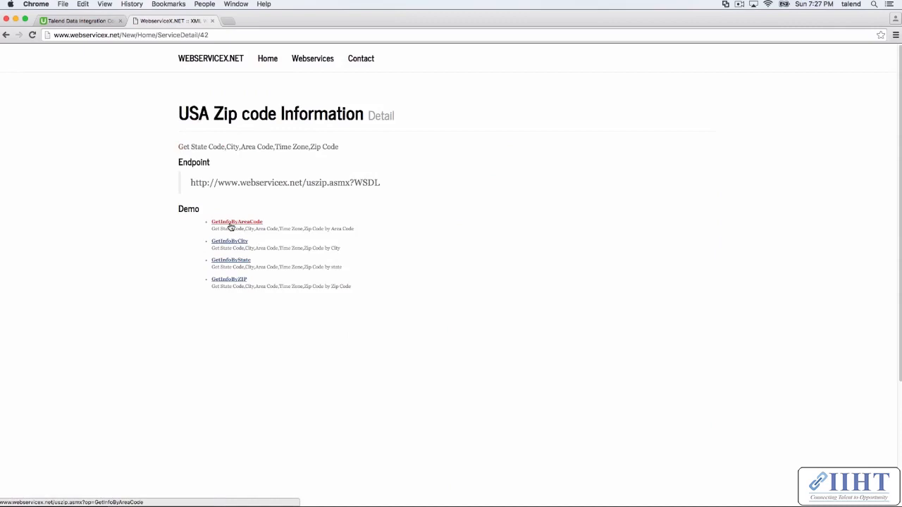
click(239, 262)
click(255, 310)
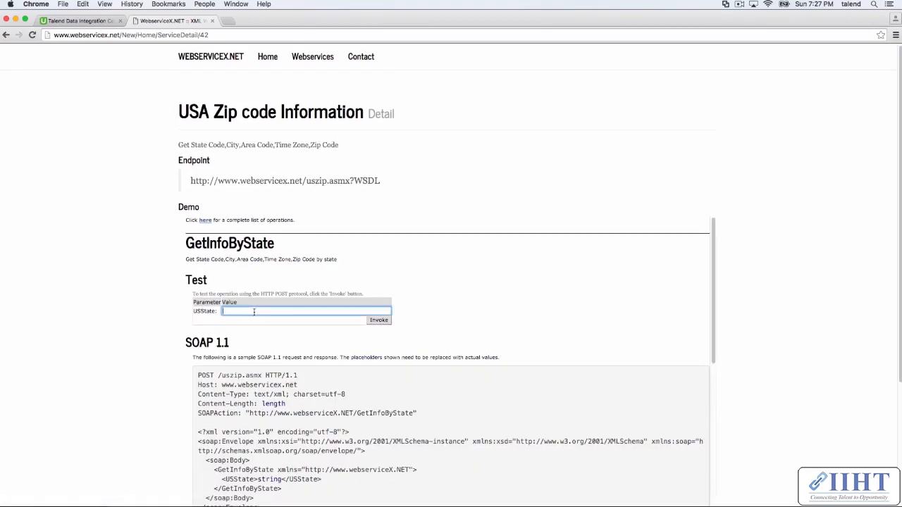
text(mi)
click(379, 322)
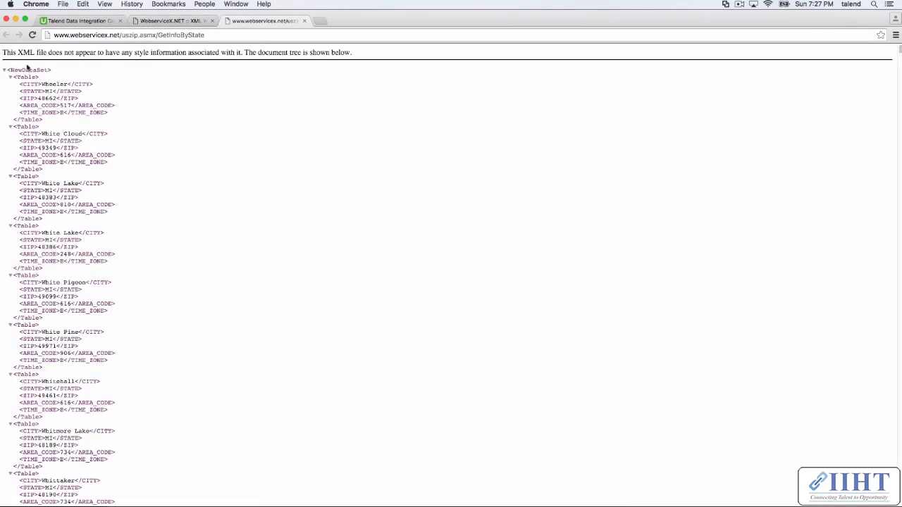
Step: Examine the structure of the returned XML, from the NewDataSet root to the fields of the first Table record
drag(13, 70, 49, 71)
click(33, 81)
drag(20, 84, 30, 83)
drag(16, 52, 86, 52)
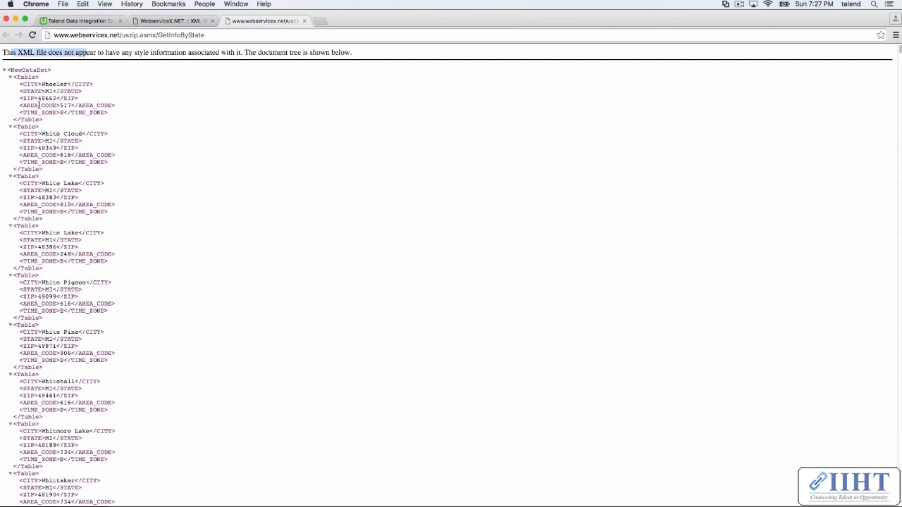
click(37, 104)
drag(24, 84, 128, 115)
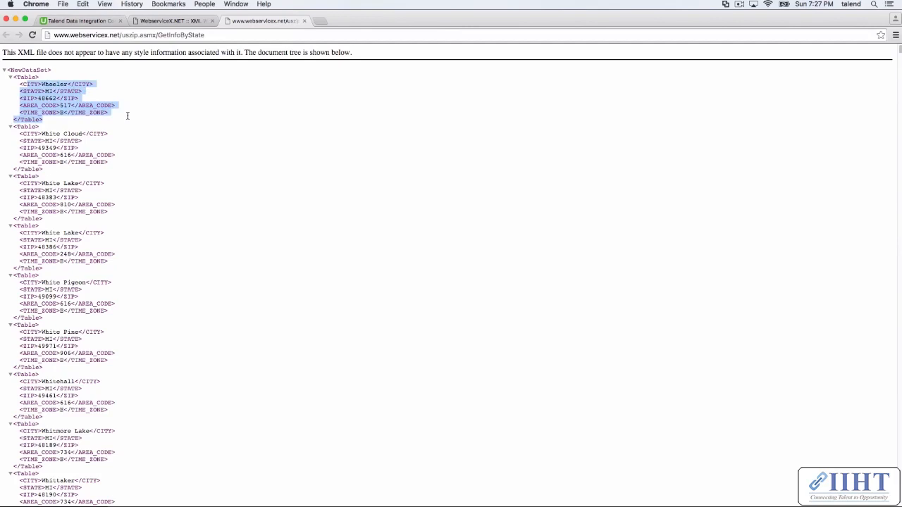
click(151, 120)
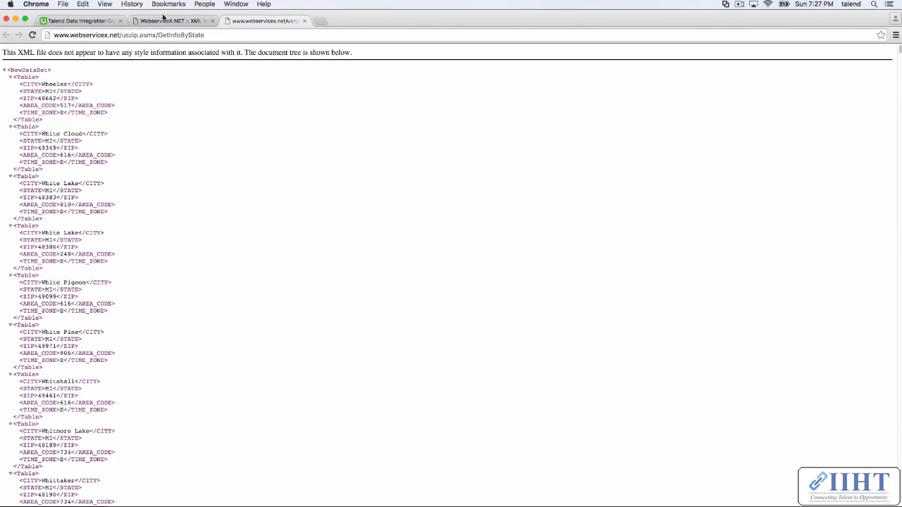
Step: Return to the USA Zip code Information page and check its WSDL endpoint address and USState test value
click(164, 20)
drag(384, 181, 191, 181)
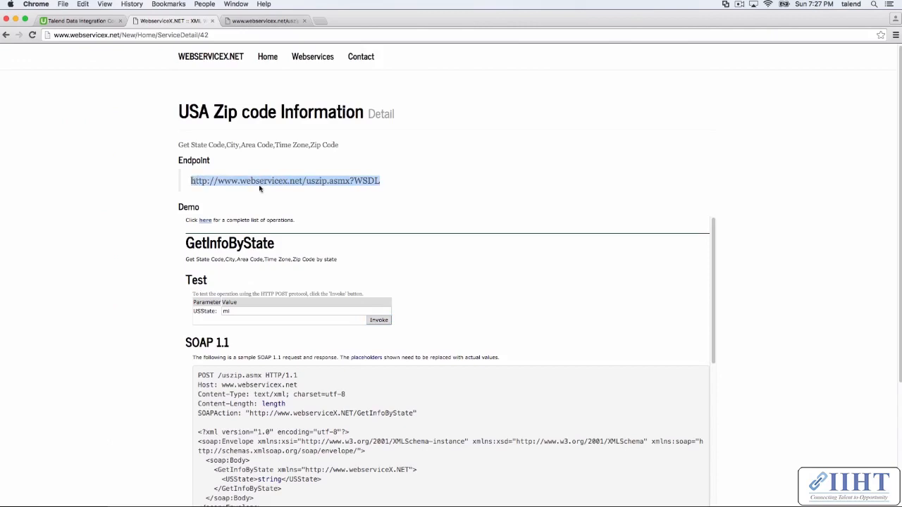
click(397, 182)
drag(397, 181, 187, 180)
click(236, 311)
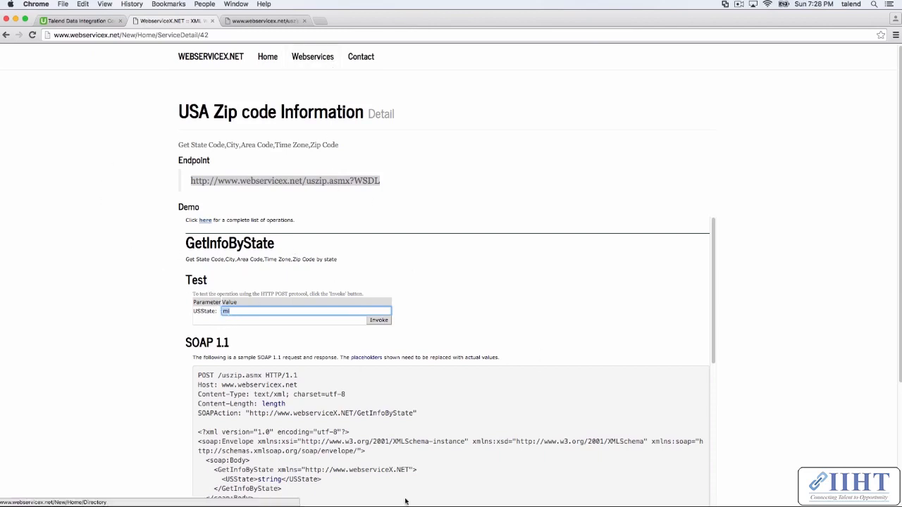
Step: Switch to Talend Studio, open the GetInfoByState web service metadata for editing and advance to its WSDL parameters
mouse_move(523, 491)
click(577, 492)
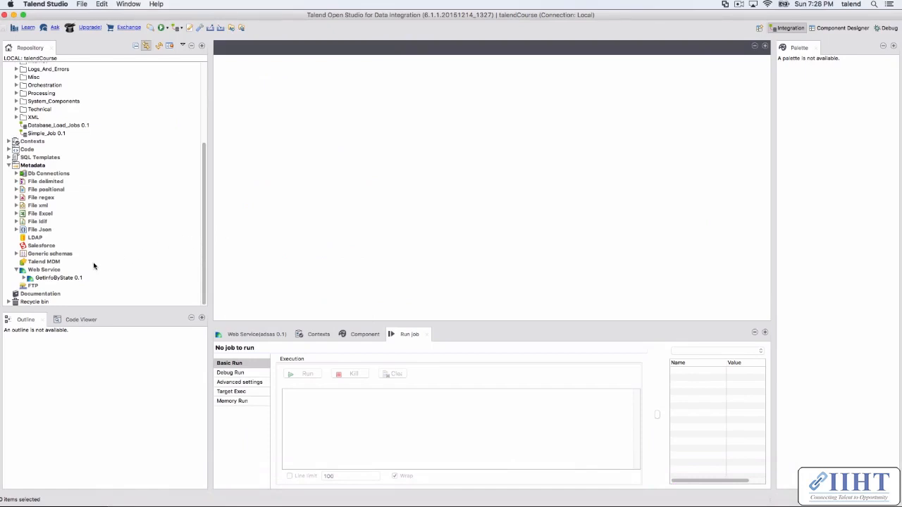
right_click(48, 270)
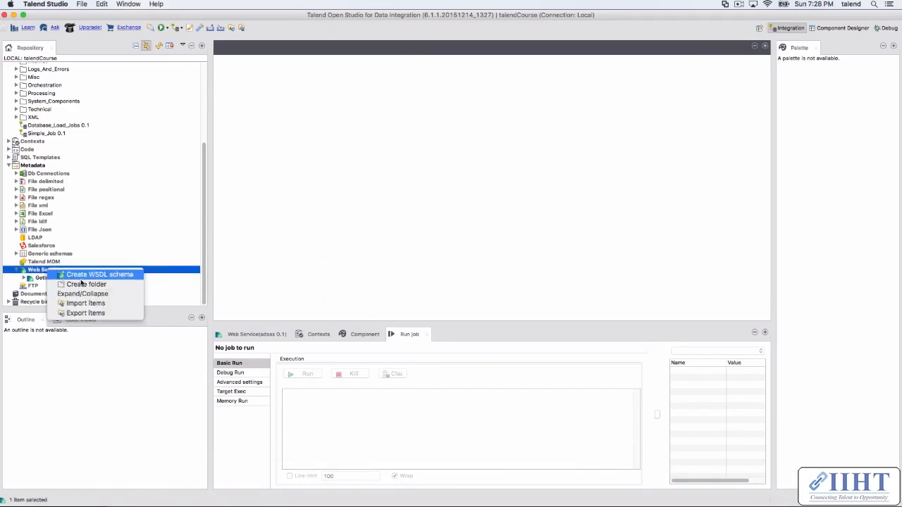
click(37, 273)
right_click(44, 278)
click(78, 277)
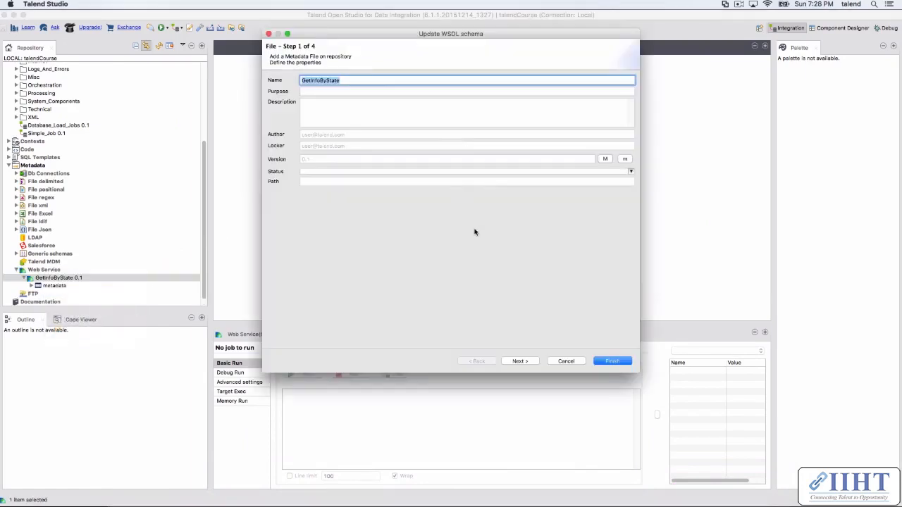
click(519, 360)
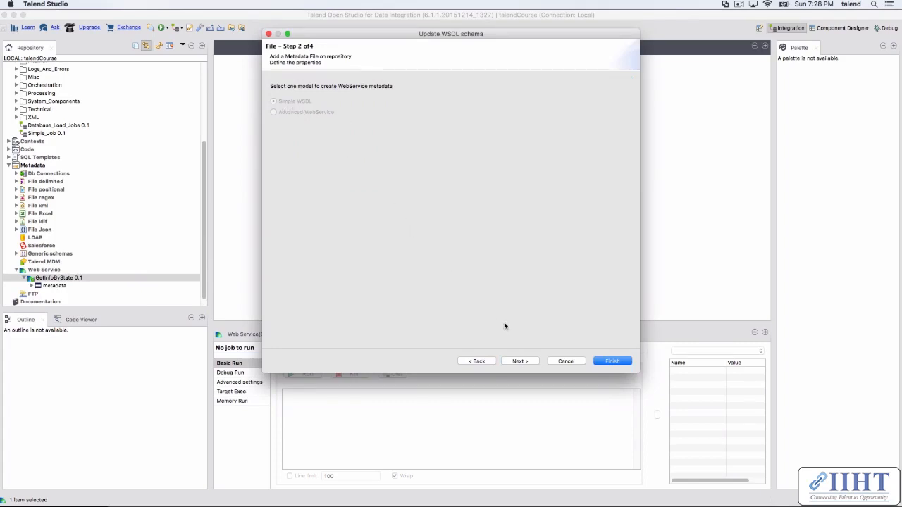
click(519, 361)
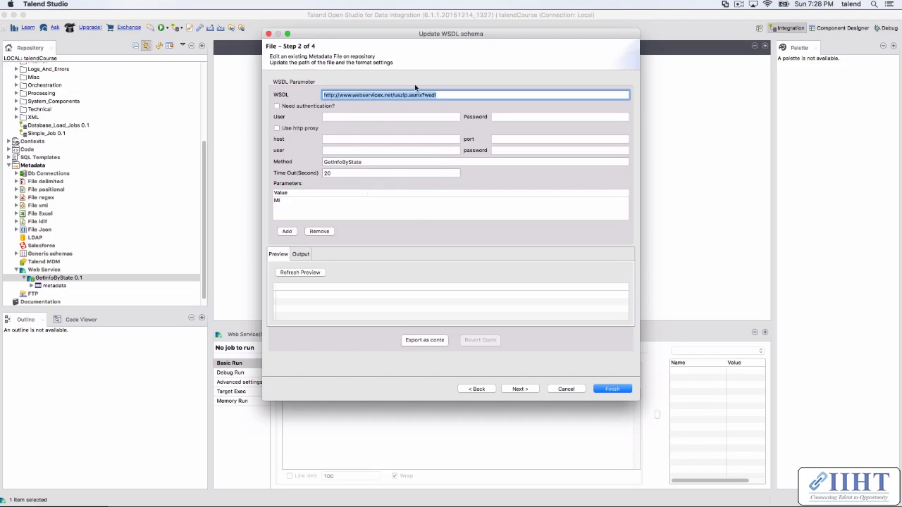
Step: Review the WSDL address, method, timeout and parameter value of the GetInfoByState connection
click(443, 94)
drag(454, 95, 286, 85)
drag(375, 167, 289, 161)
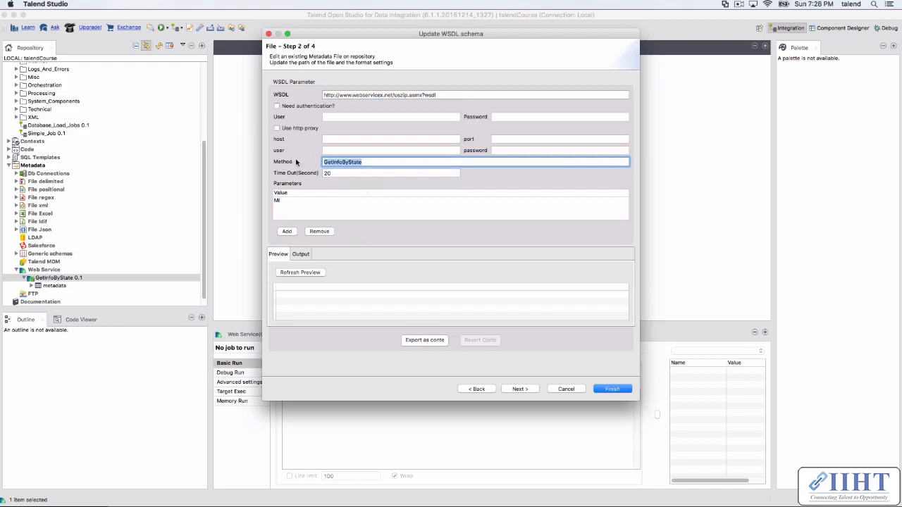
click(342, 162)
drag(368, 162, 275, 162)
drag(346, 173, 287, 173)
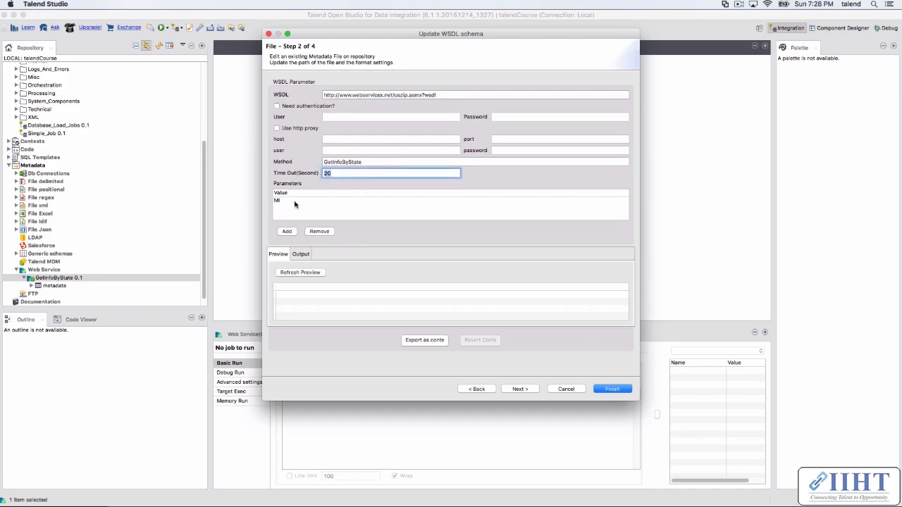
click(294, 202)
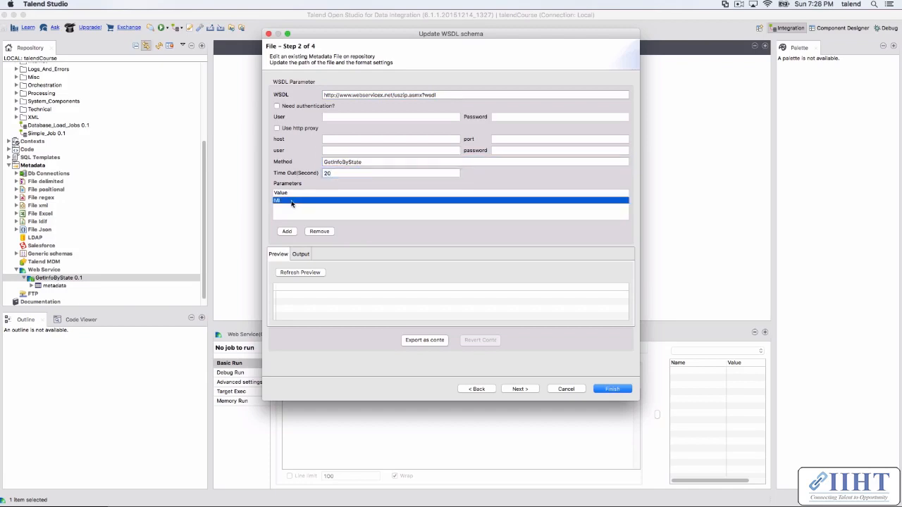
Step: Refresh the web service preview and look through the returned XML row
click(300, 273)
click(297, 299)
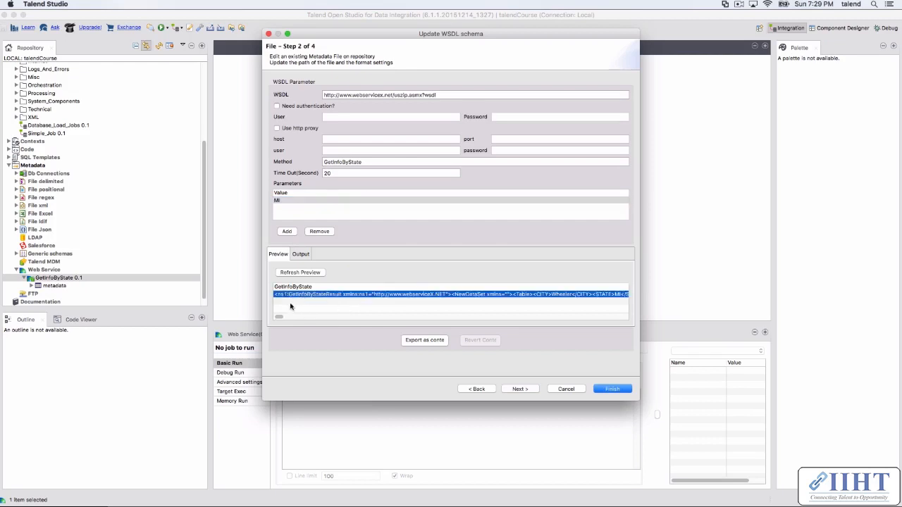
scroll(426, 317, right, 10)
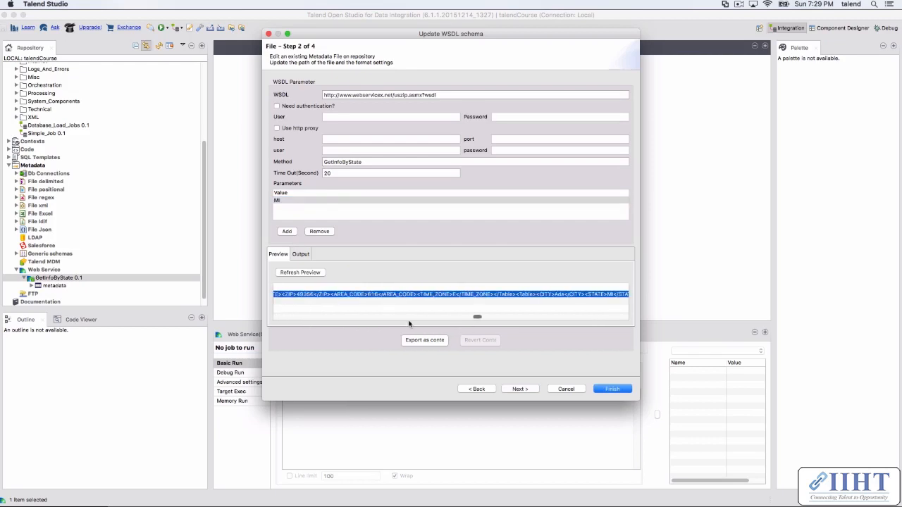
Step: Continue to the schema definition, check the GetInfoByState column, finish the WSDL update and propagate the modifications to all jobs
click(521, 389)
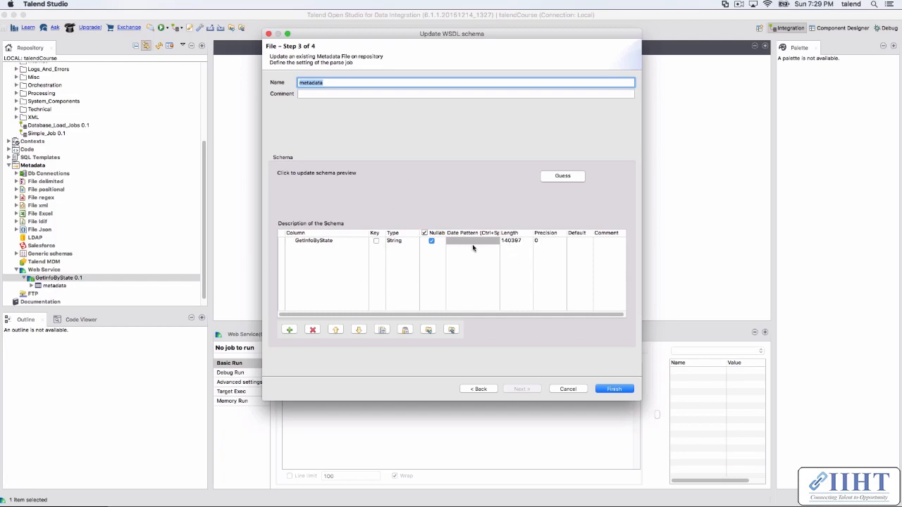
click(309, 241)
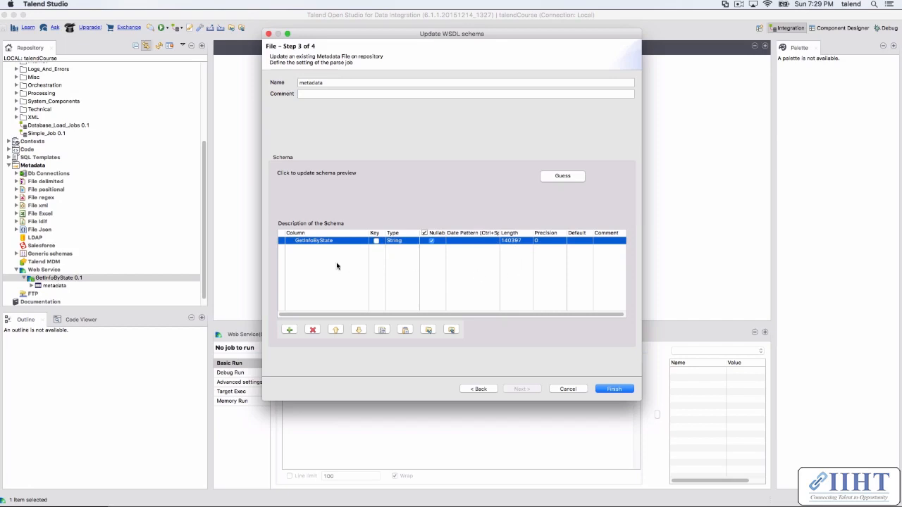
click(611, 390)
click(547, 224)
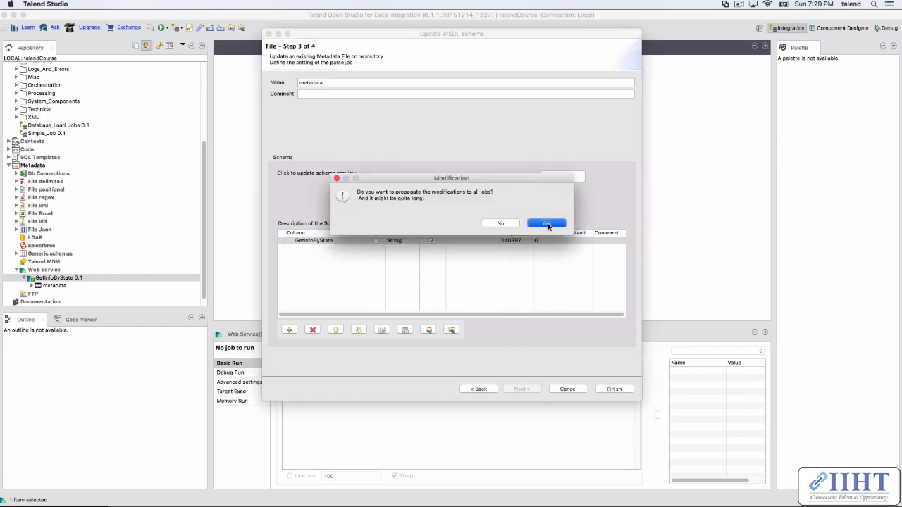
click(551, 320)
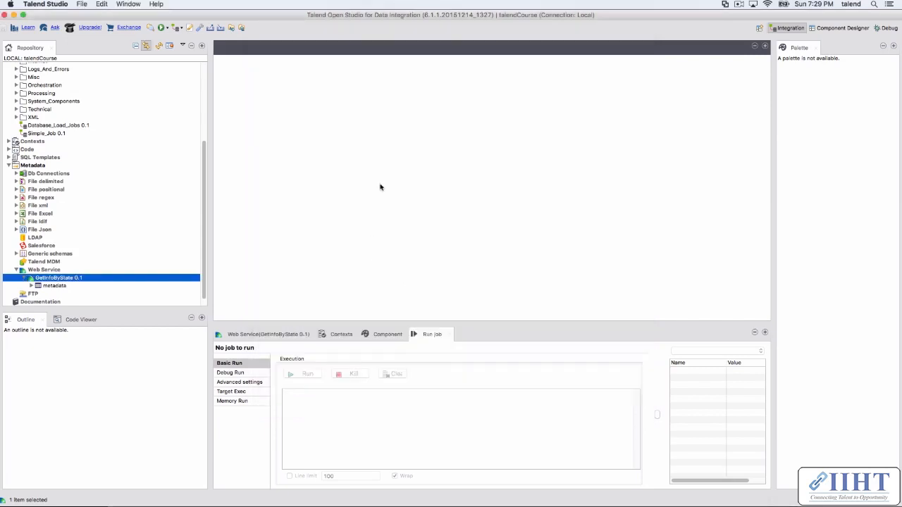
Step: Open the schema stored under GetInfoByState for inspection, close it without changes and collapse the Web Service node
click(50, 289)
right_click(50, 289)
click(92, 290)
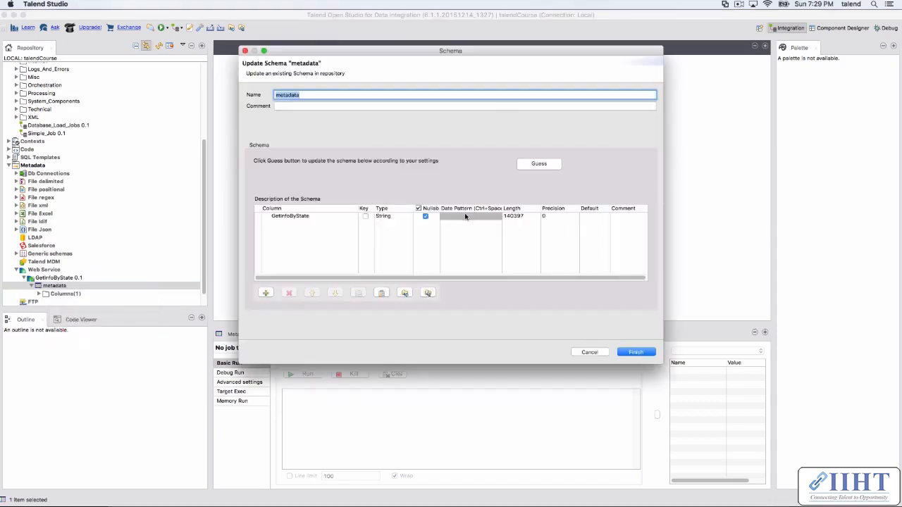
click(589, 352)
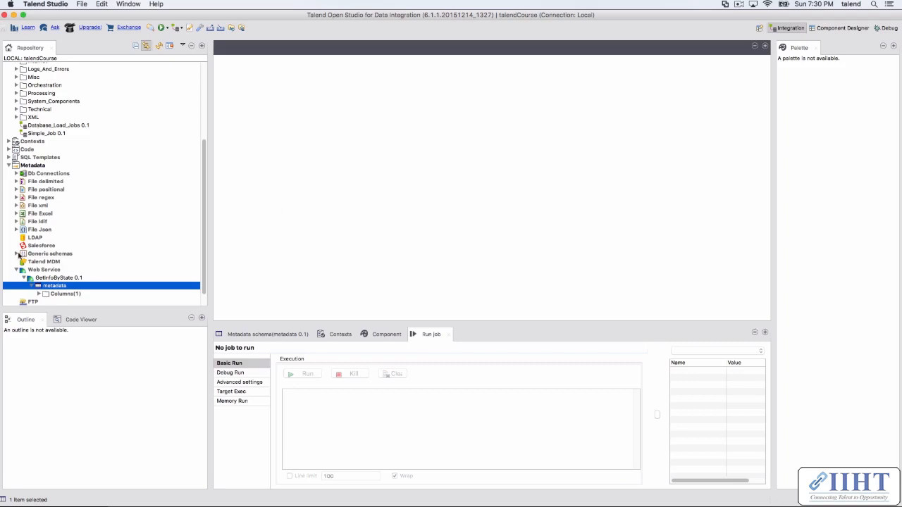
click(16, 270)
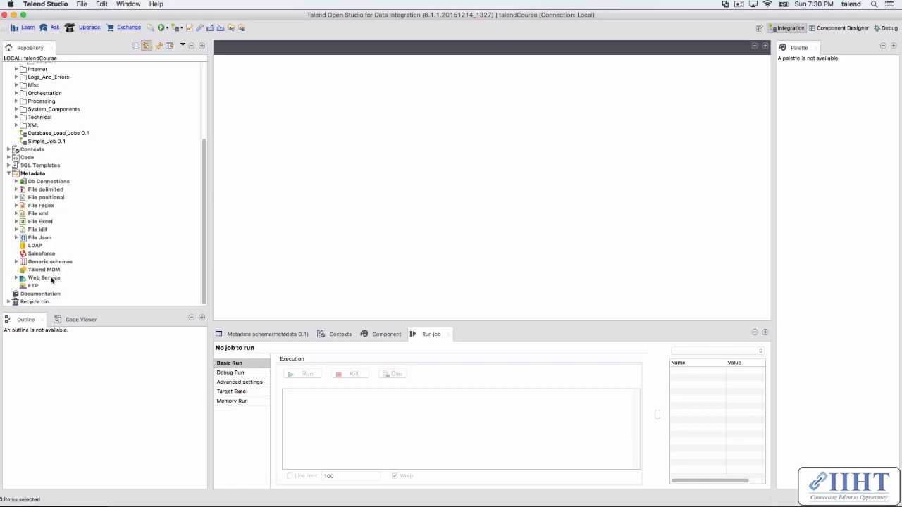